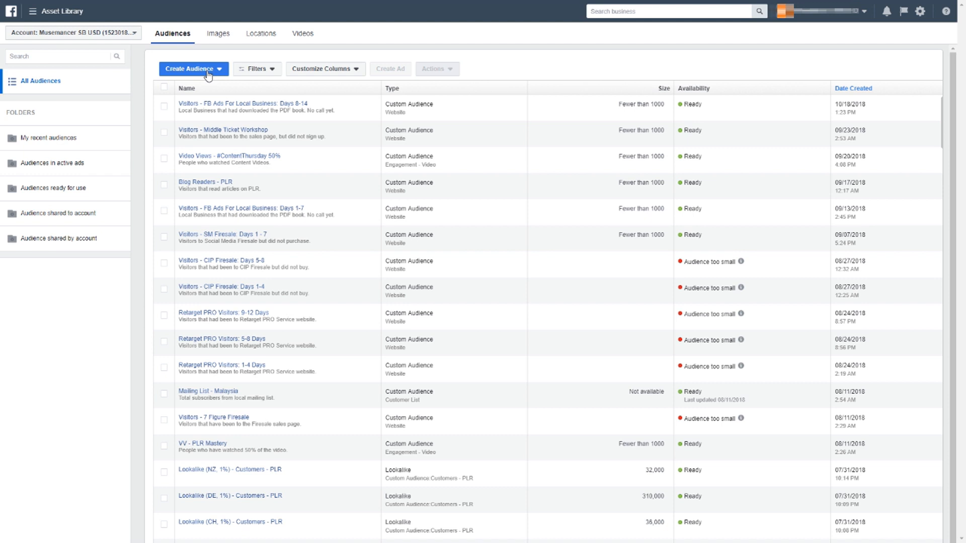
Start a new custom audience based on a customer file, adding customers from your own file
left_click(207, 73)
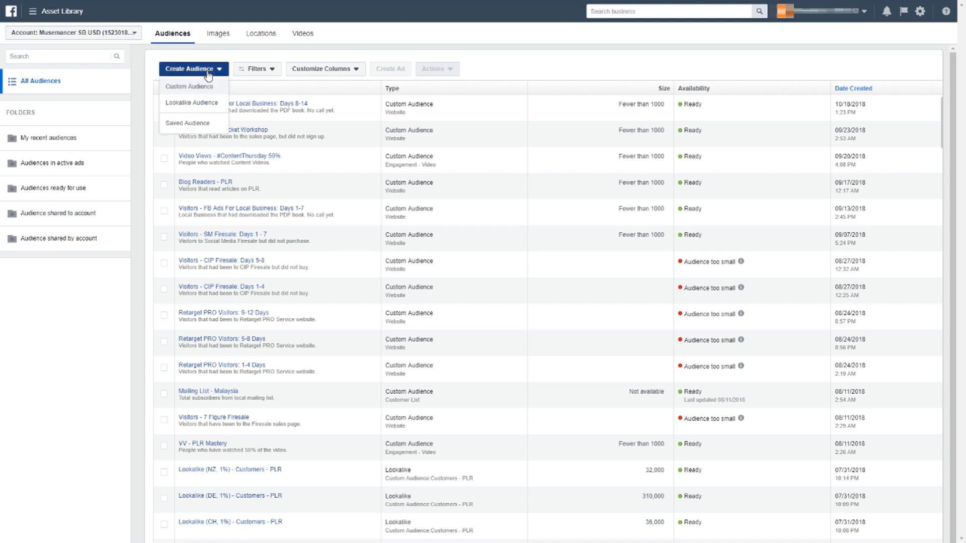
left_click(186, 87)
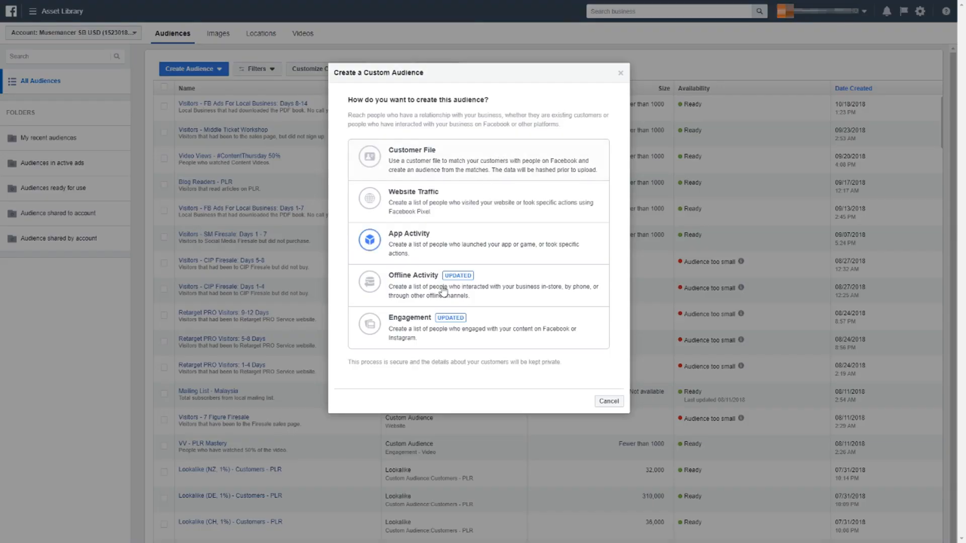
left_click(441, 161)
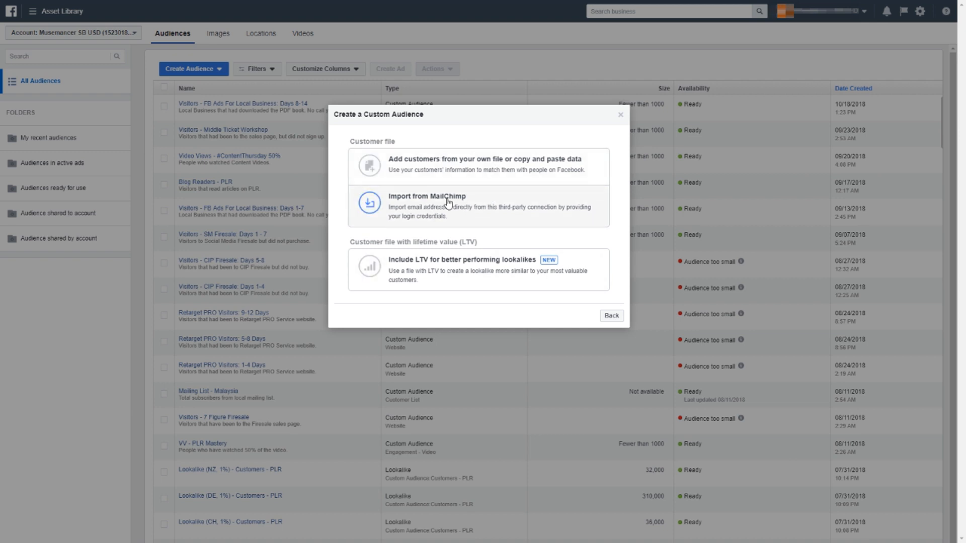
left_click(436, 174)
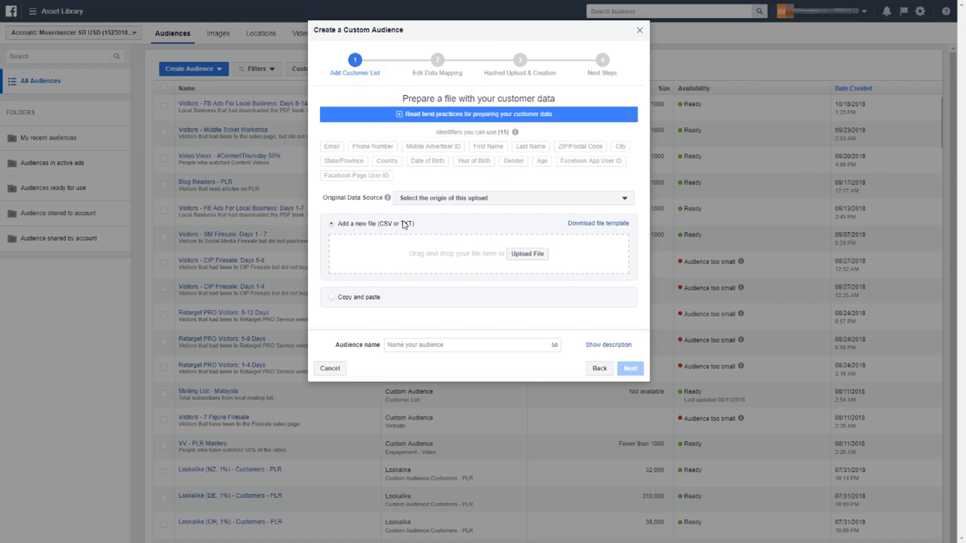
Upload the customer list 5bda9d3f-3280-45cb-9ce1-7e460a8000a1.csv from the Desktop
left_click(524, 255)
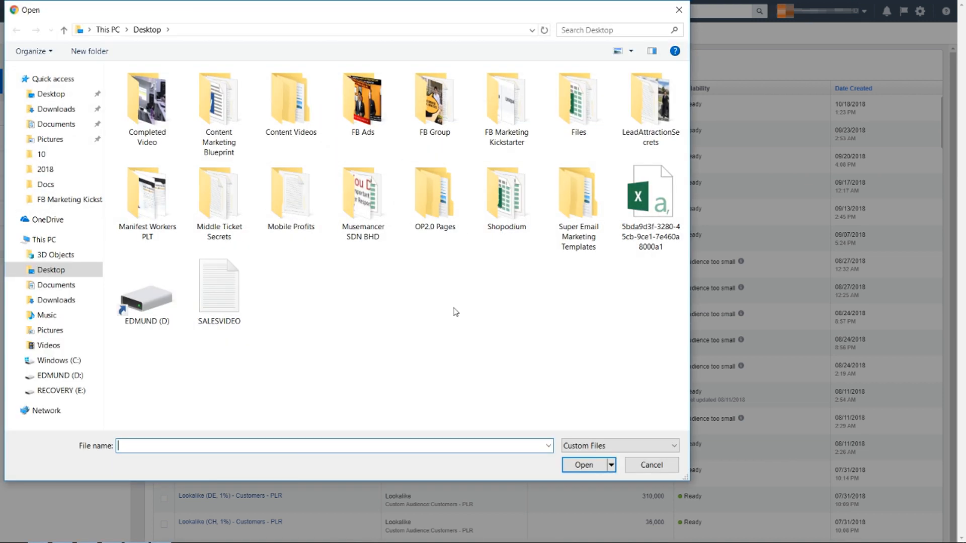
left_click(643, 255)
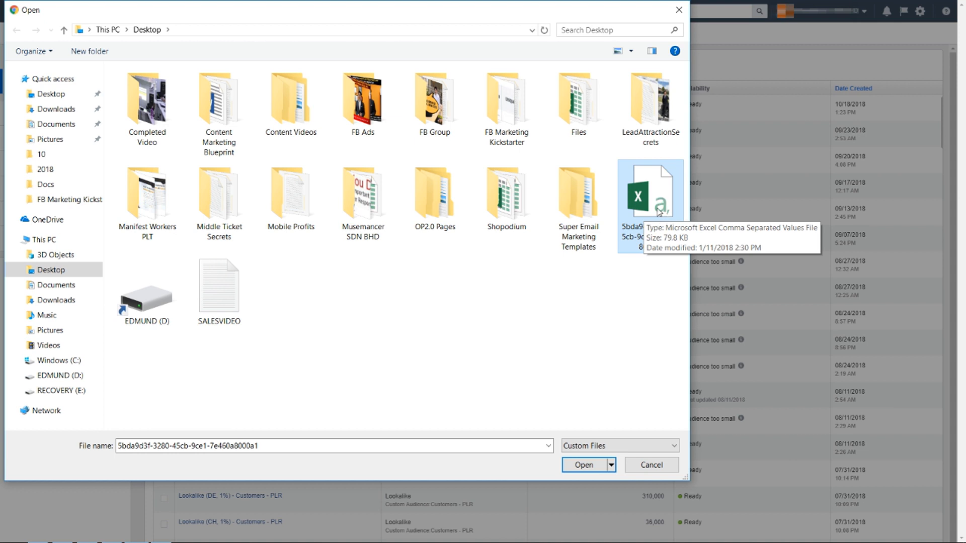
double_click(658, 208)
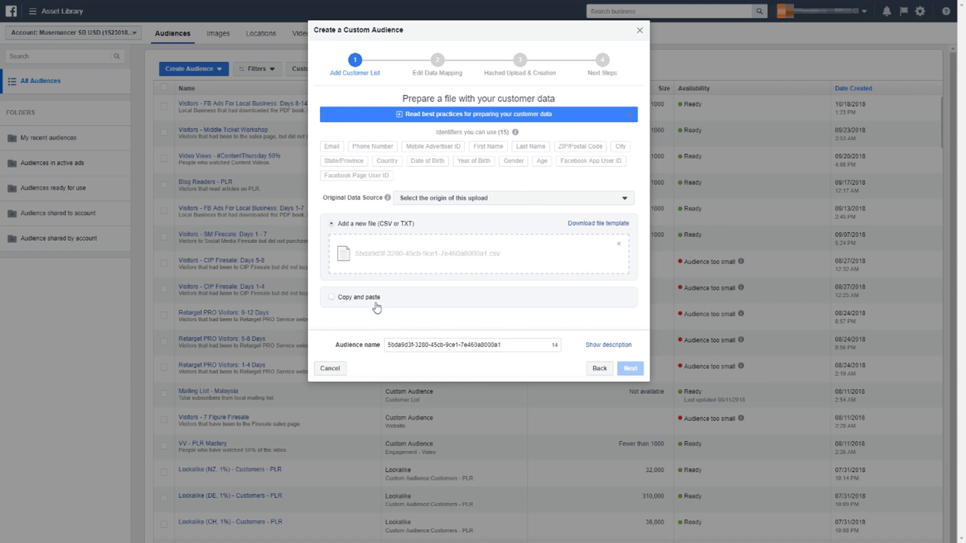
Replace the audience name with "Subscribers - FB Ads Local"
left_click_drag(507, 346, 388, 367)
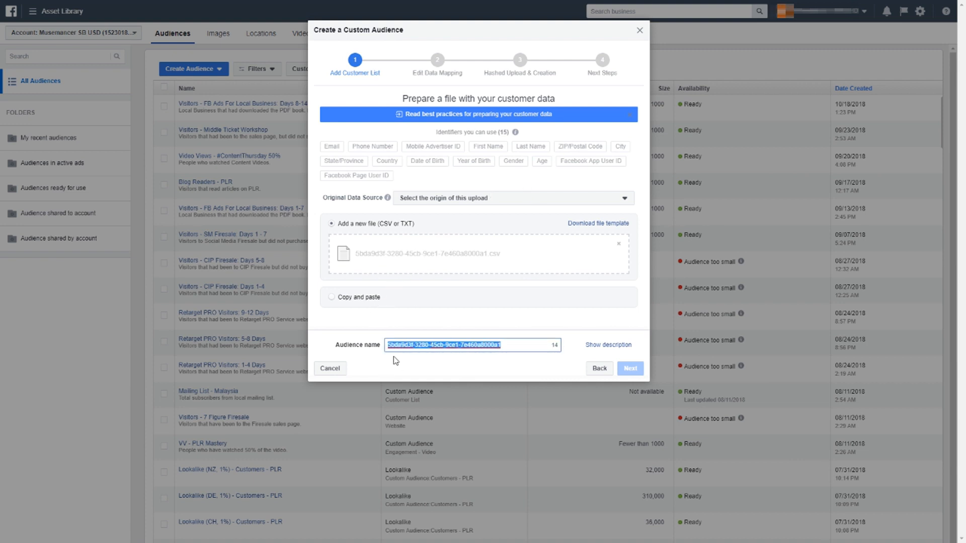
key("BackSpace")
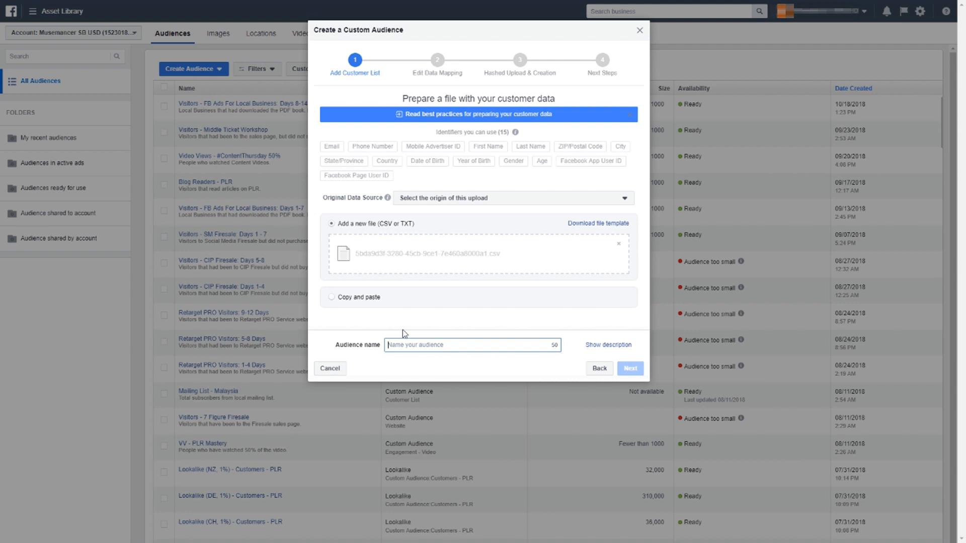
type("Subscribers - FB Ads Local")
Add the audience description "People that subscribed to FB Ads Local (Malaysia)."
left_click(598, 347)
left_click(500, 368)
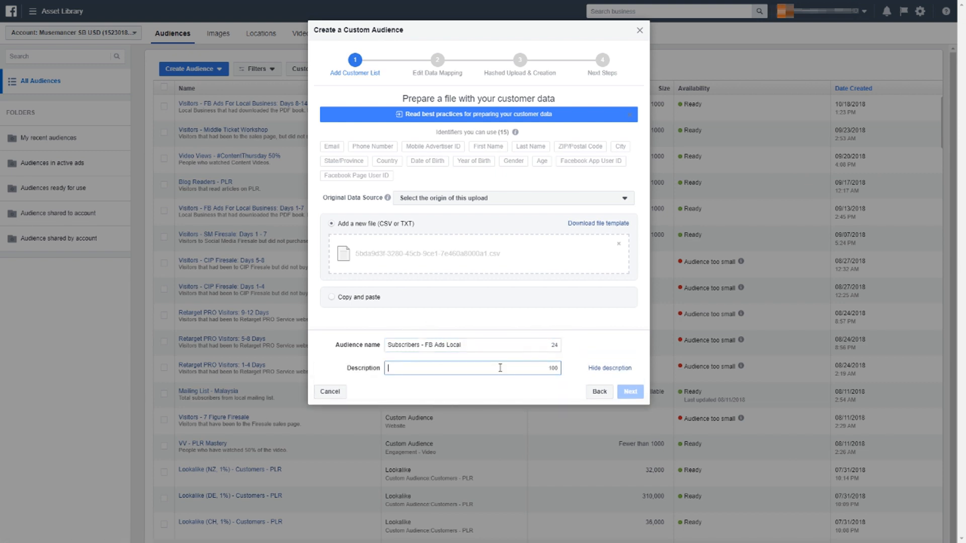
type("People that subscribed to FB Ads Local (Malaysia).")
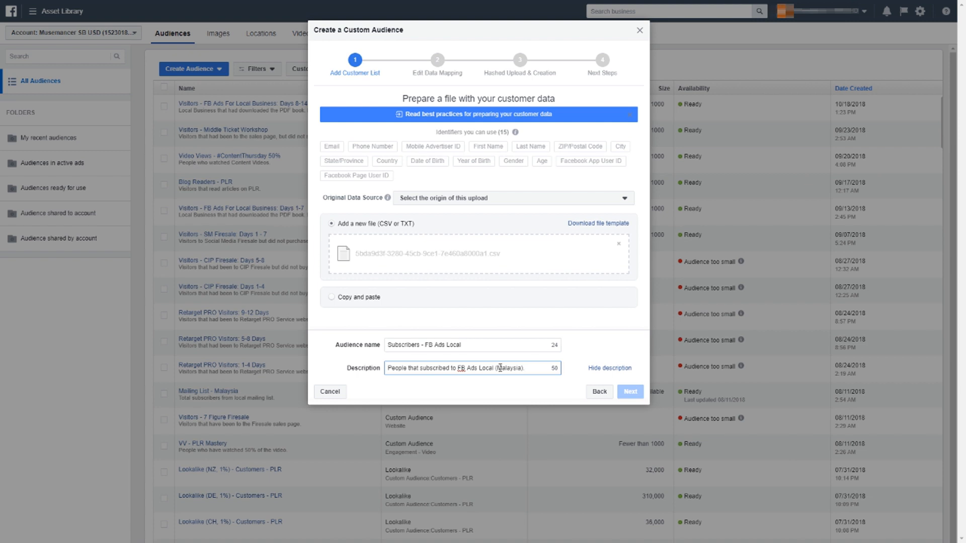
left_click(587, 342)
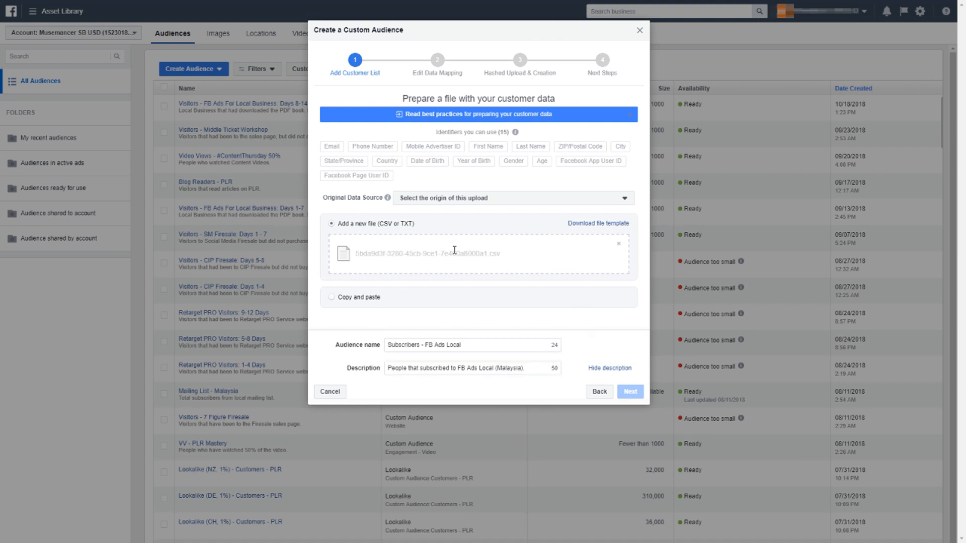
Set the original data source to Directly from customers and proceed to the data mapping
left_click(426, 200)
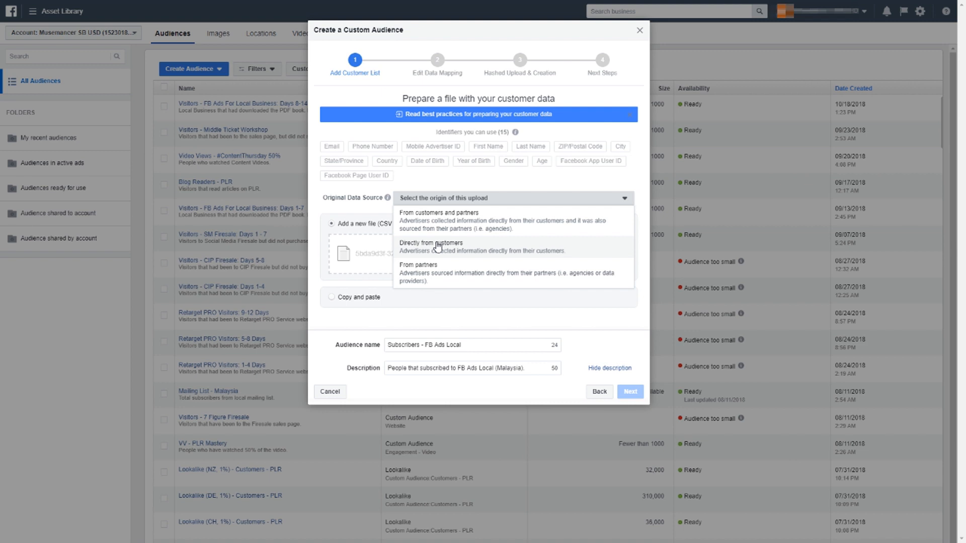
left_click(437, 246)
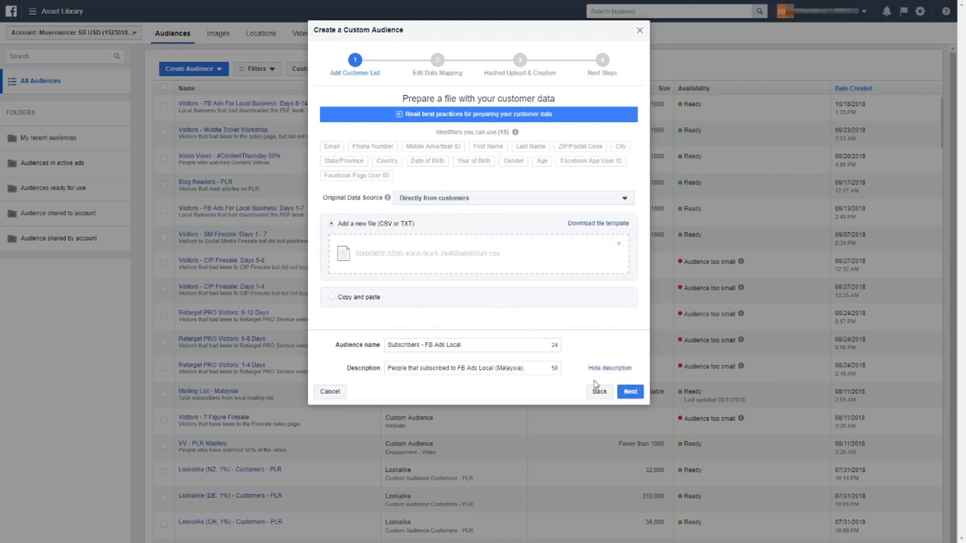
left_click(628, 397)
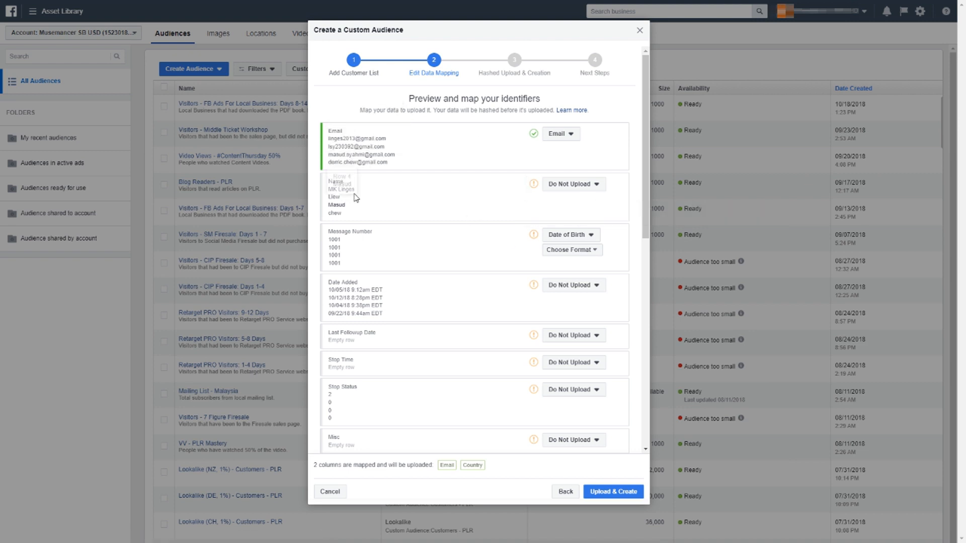
Map the Name column to First Name and set the Message Number column to Do Not Upload
left_click(558, 185)
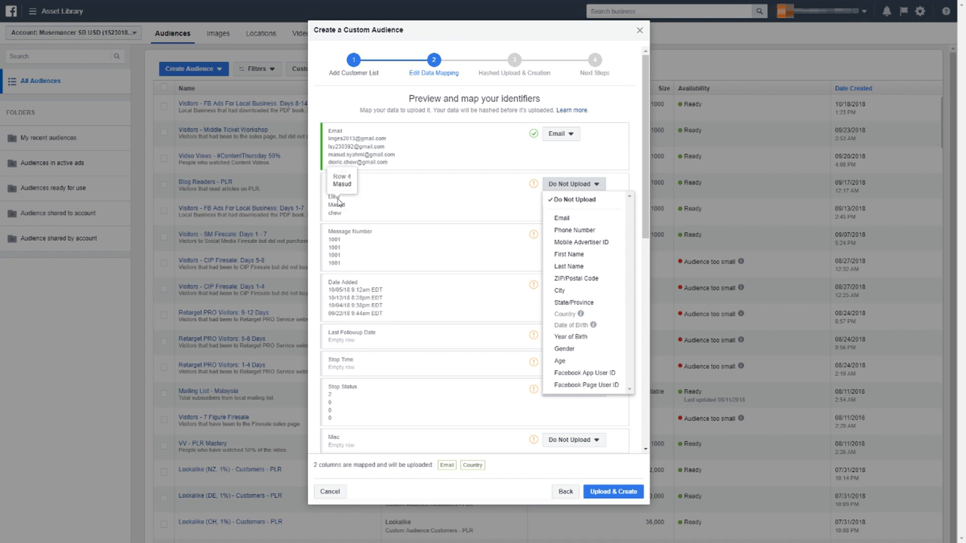
left_click(576, 259)
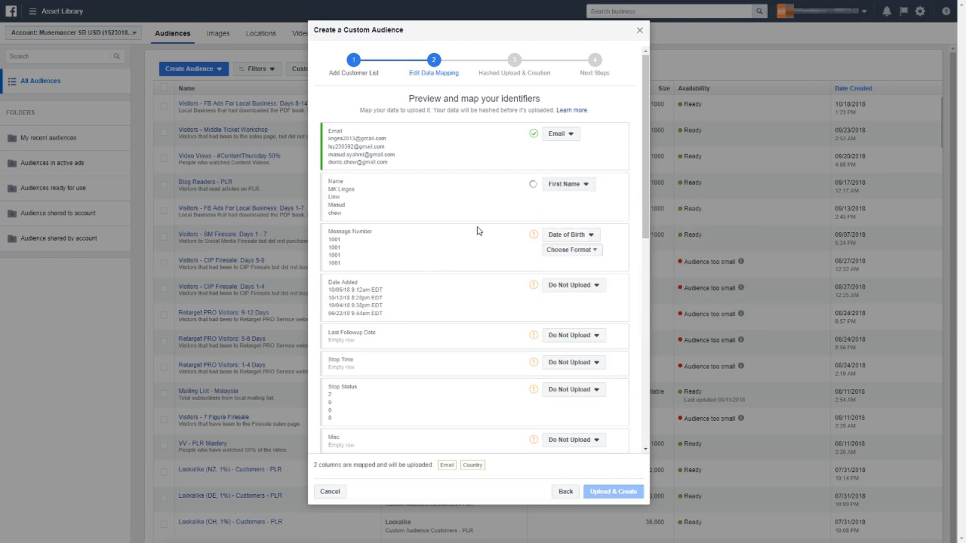
left_click(566, 235)
left_click(574, 252)
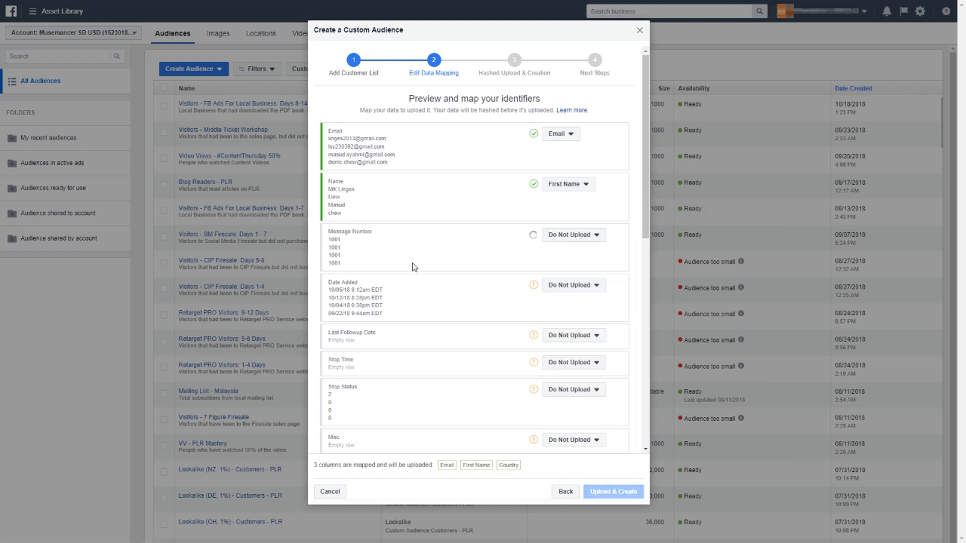
Examine the identifier options for the Date Added, IP Address and Web Form URL columns without changing their mapping
left_click(571, 287)
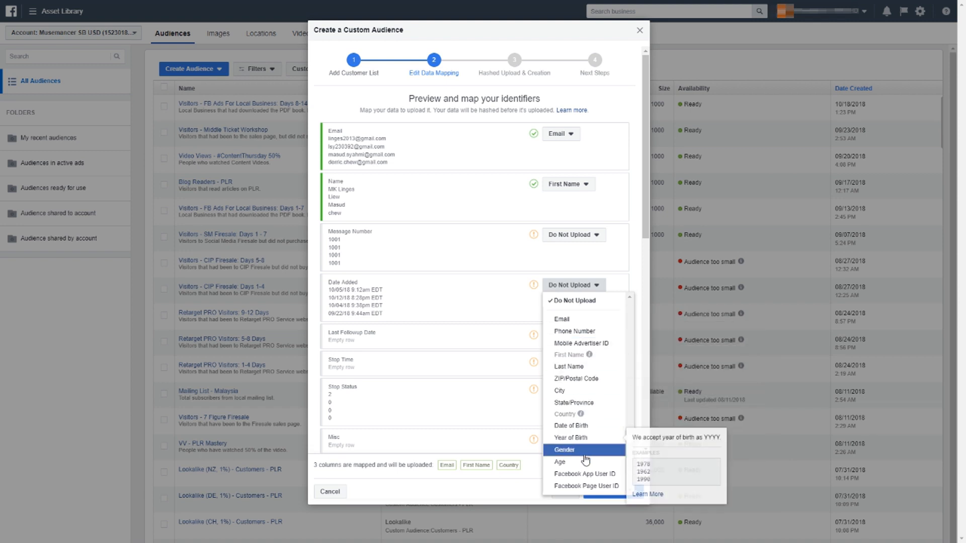
left_click(494, 311)
scroll(493, 317, "down", 1)
scroll(493, 317, "down", 4)
scroll(498, 303, "down", 1)
left_click(557, 258)
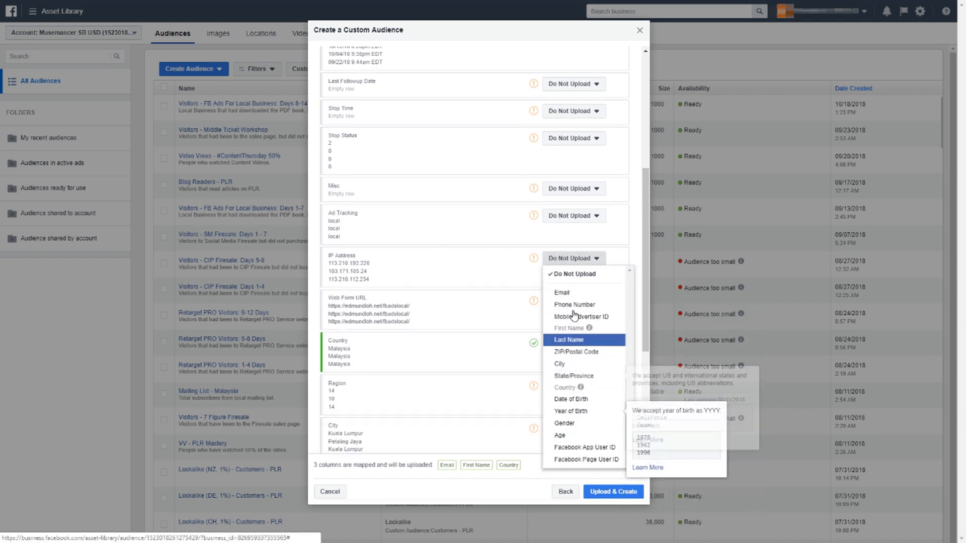
left_click(455, 267)
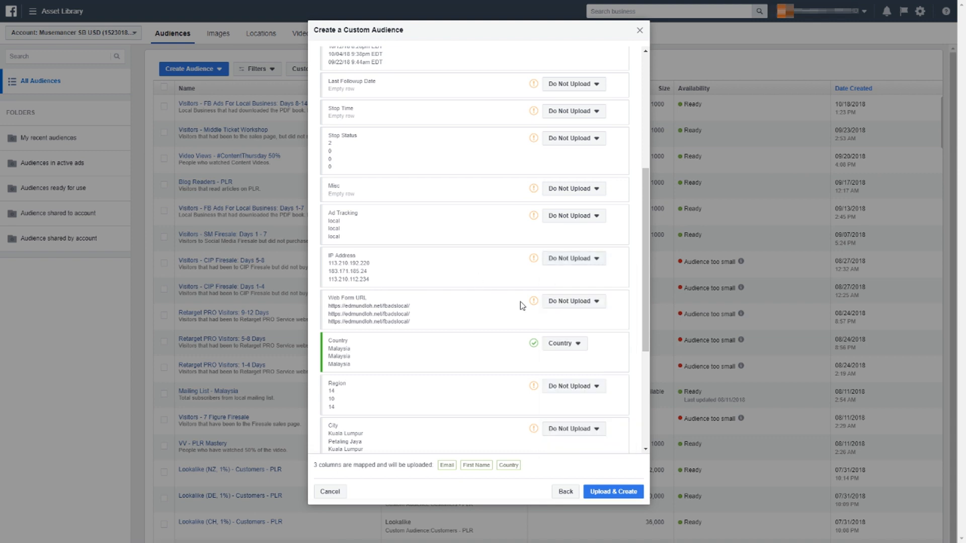
left_click(568, 302)
left_click(492, 349)
Map the City column to City and the Postal Code column to ZIP/Postal Code
scroll(565, 354, "down", 2)
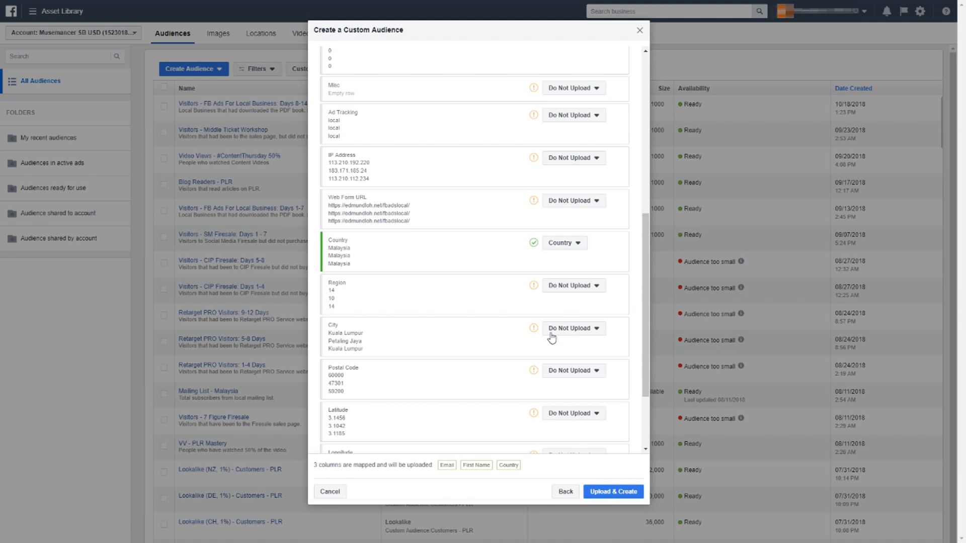
left_click(555, 333)
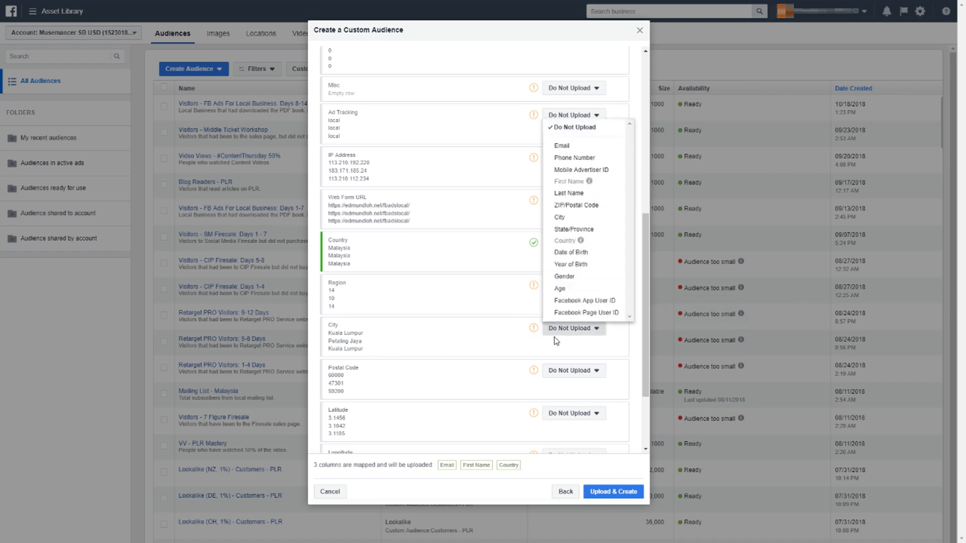
left_click(585, 218)
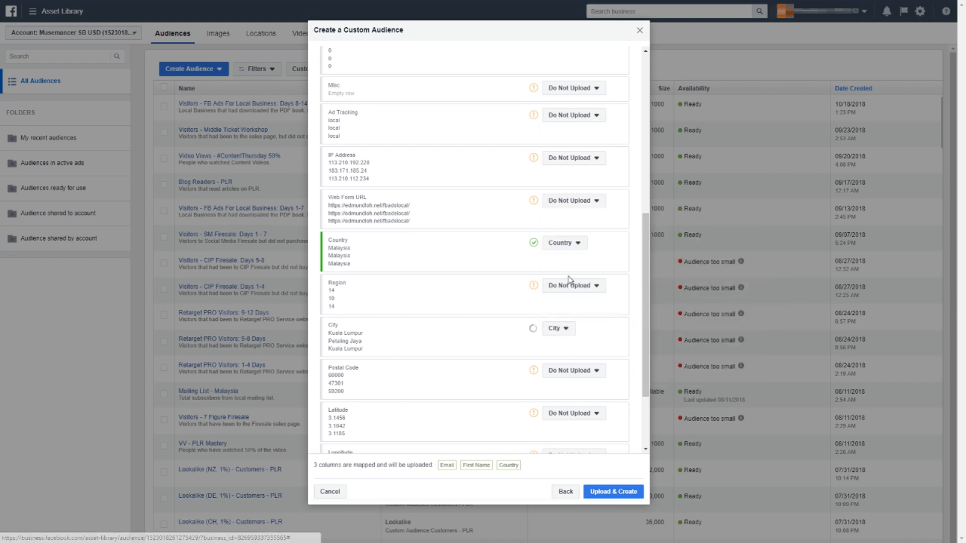
scroll(495, 318, "down", 2)
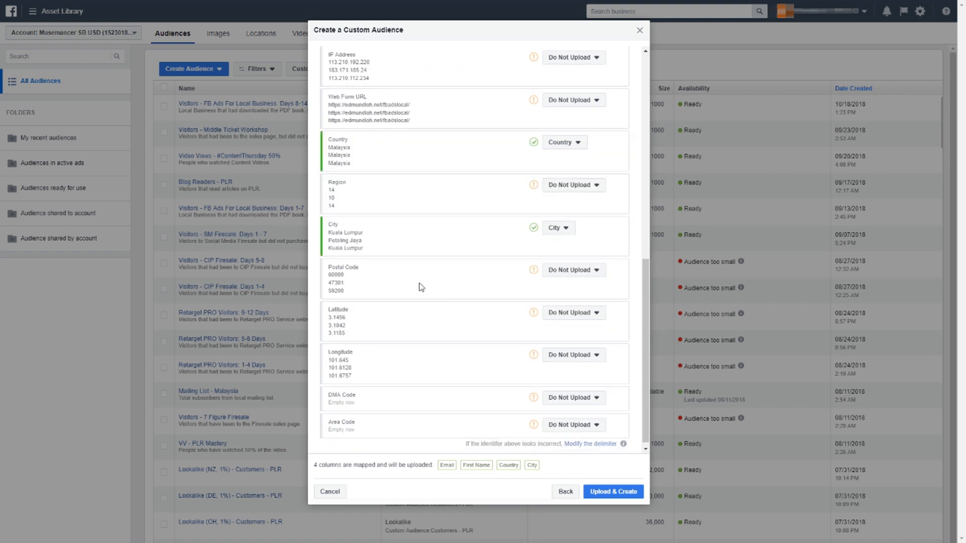
left_click(559, 270)
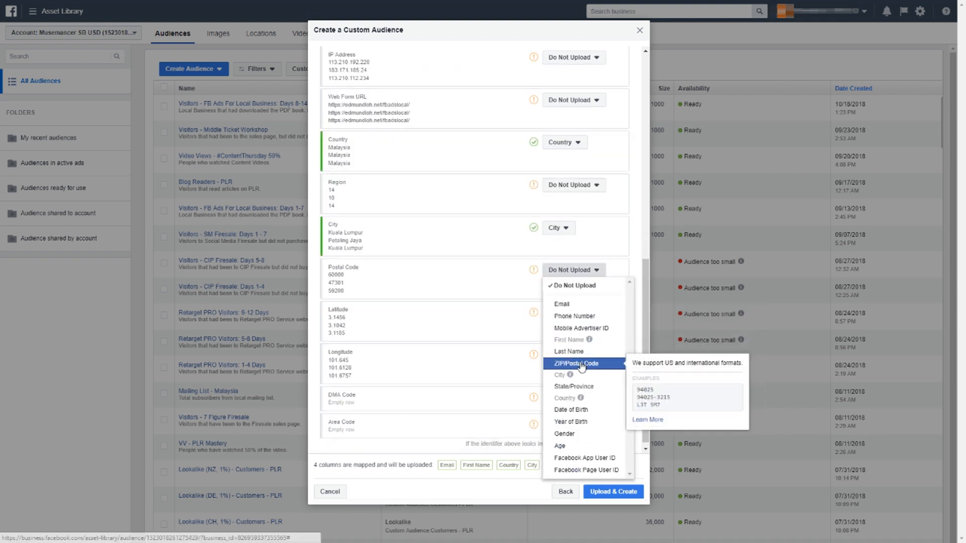
left_click(562, 363)
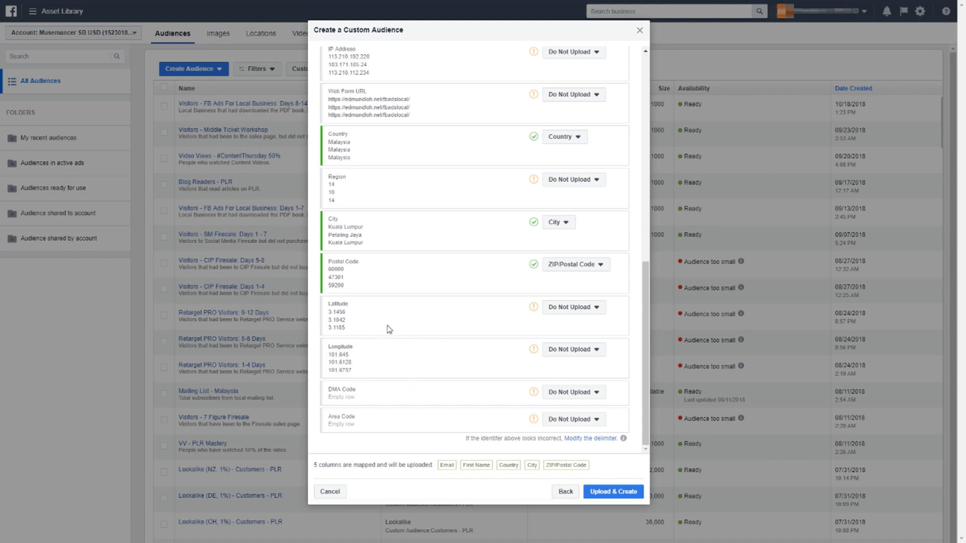
Upload the mapped customer data to create the audience, and finish the custom audience setup
scroll(573, 279, "up", 6)
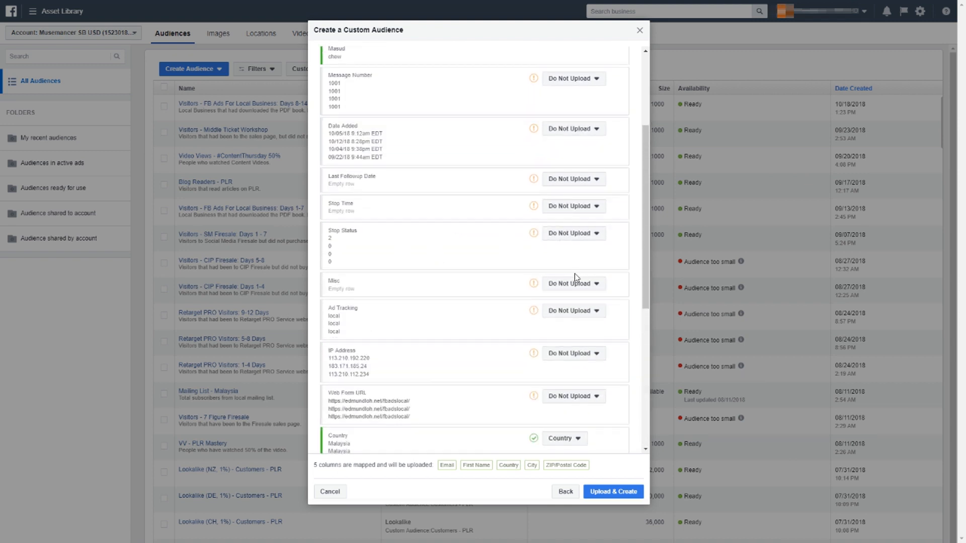
scroll(574, 278, "down", 6)
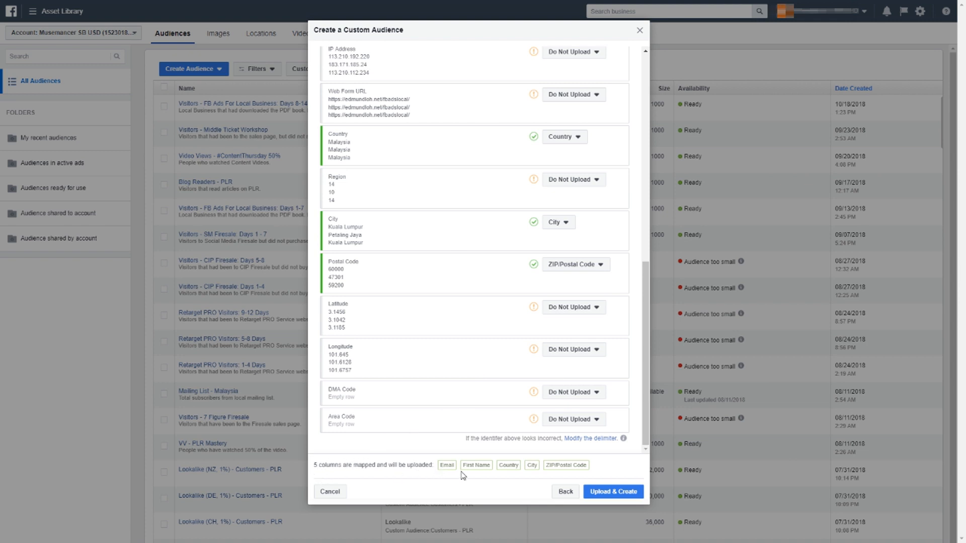
left_click(608, 494)
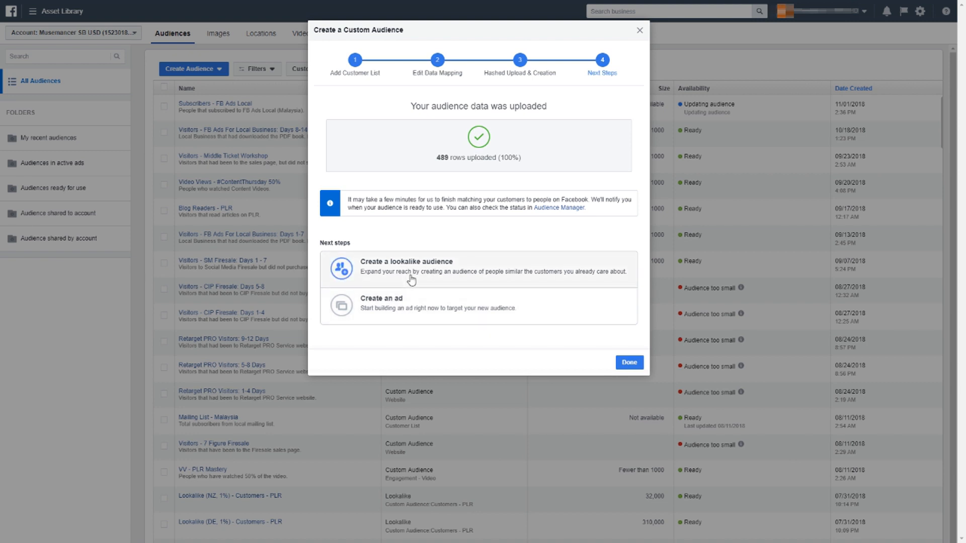
left_click(624, 366)
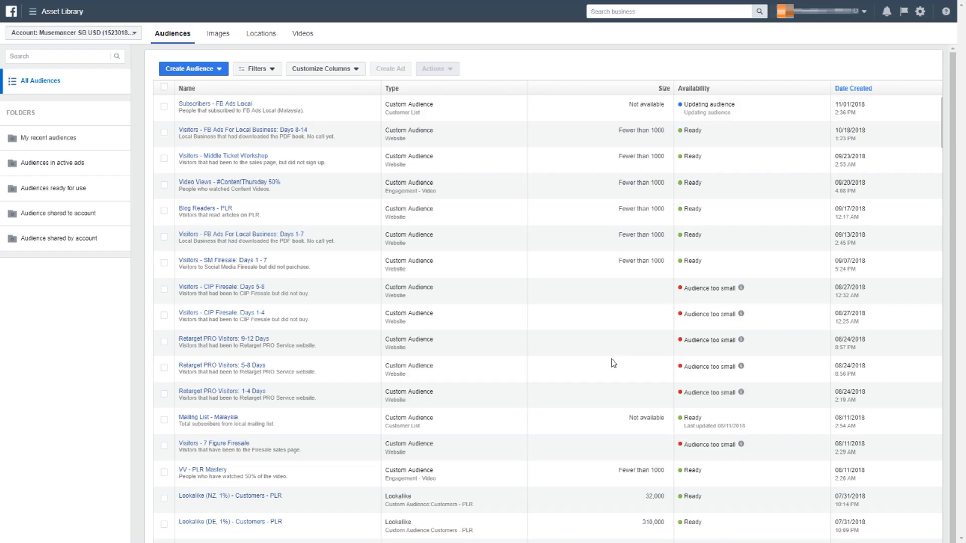